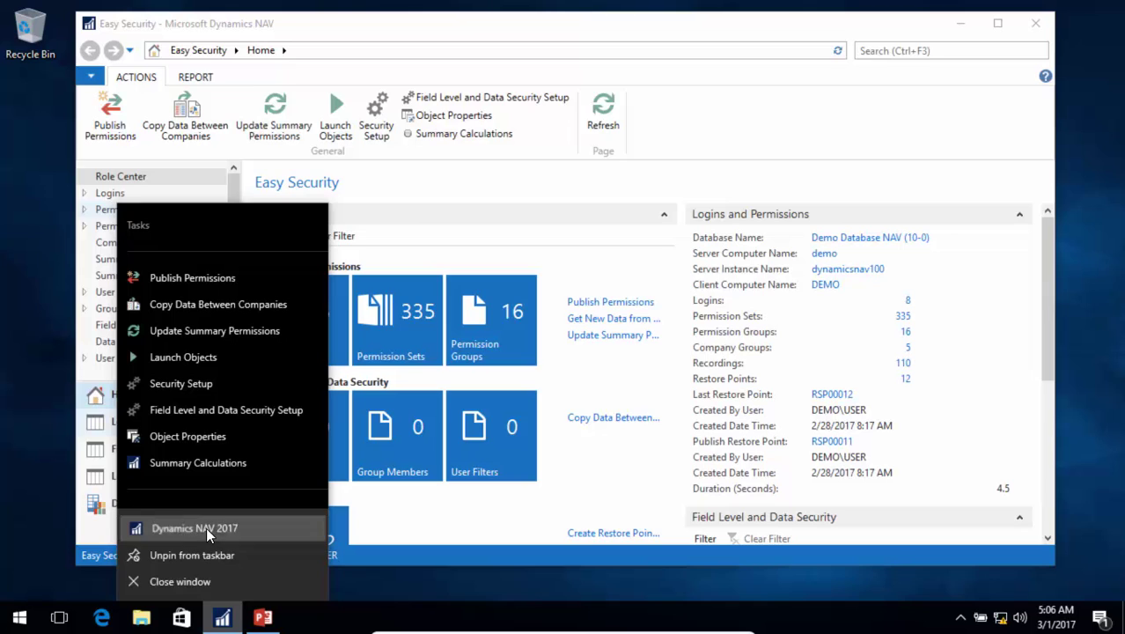
# Launch a second Dynamics NAV 2017 client as a different user, entering the restricted user's name and account password
pyautogui.rightClick(206, 528)
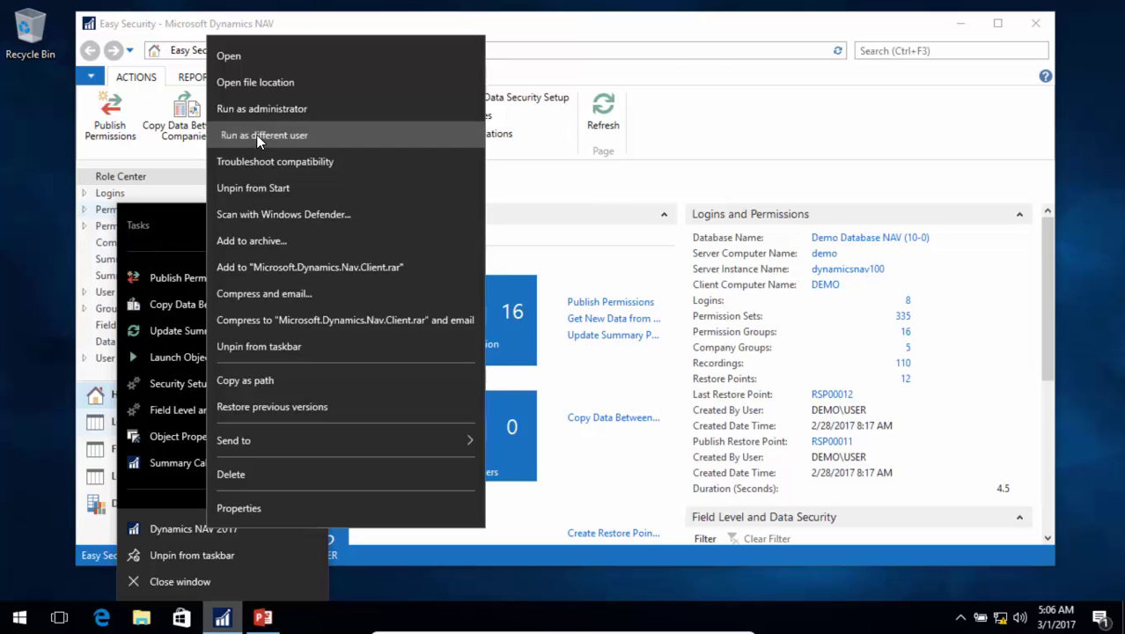
pyautogui.click(259, 137)
pyautogui.write('david')
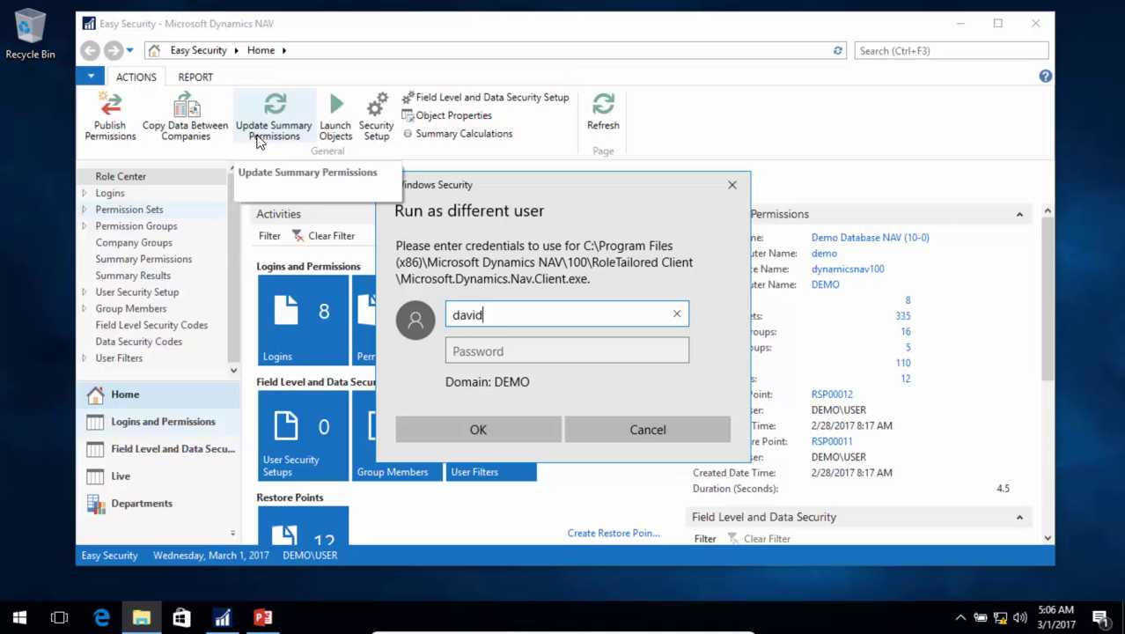
pyautogui.press('Tab')
pyautogui.write('••••')
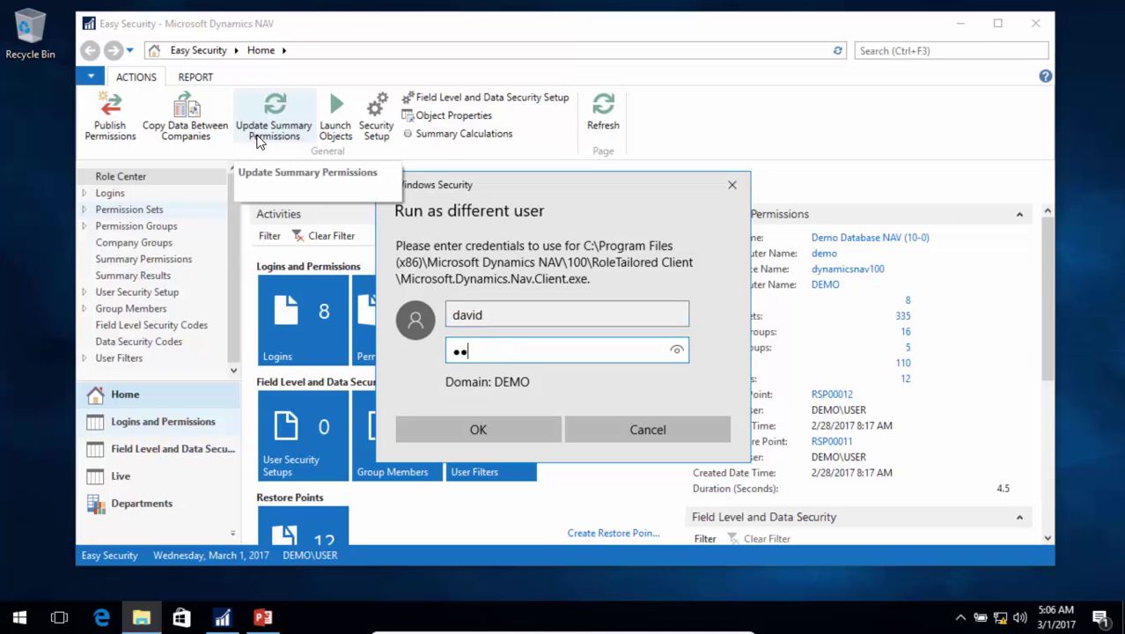
pyautogui.press('BackSpace')
pyautogui.press('BackSpace')
pyautogui.press('BackSpace')
pyautogui.write('••••')
pyautogui.press('Return')
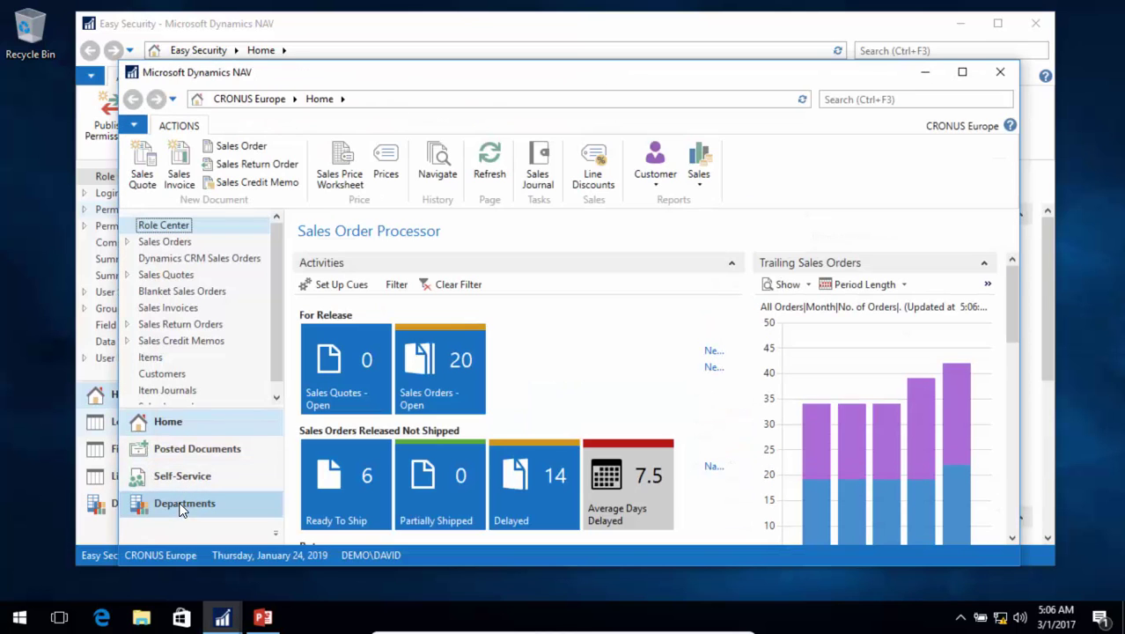
# Open the Chart of Accounts from the General Ledger area of the Financial Management department
pyautogui.click(181, 508)
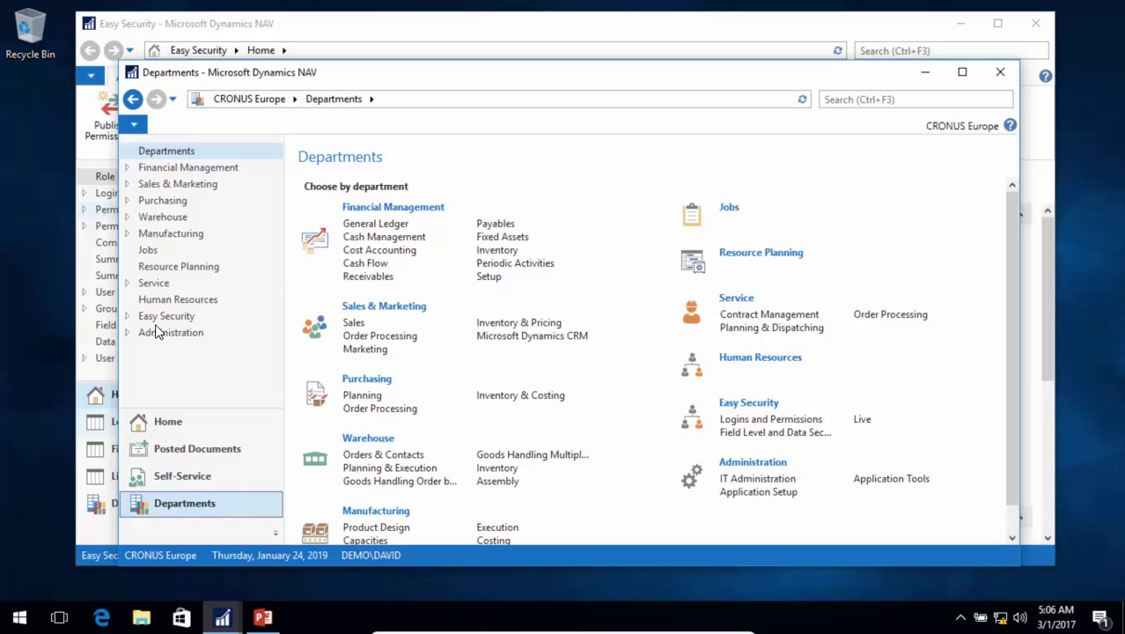
pyautogui.click(169, 168)
pyautogui.click(171, 186)
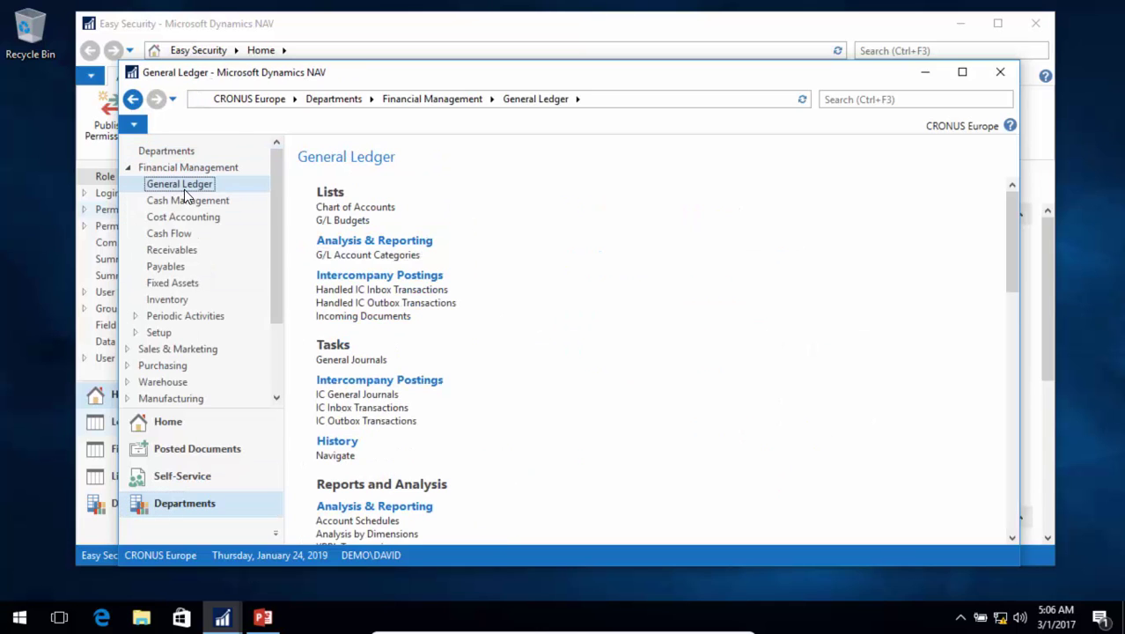
pyautogui.click(339, 208)
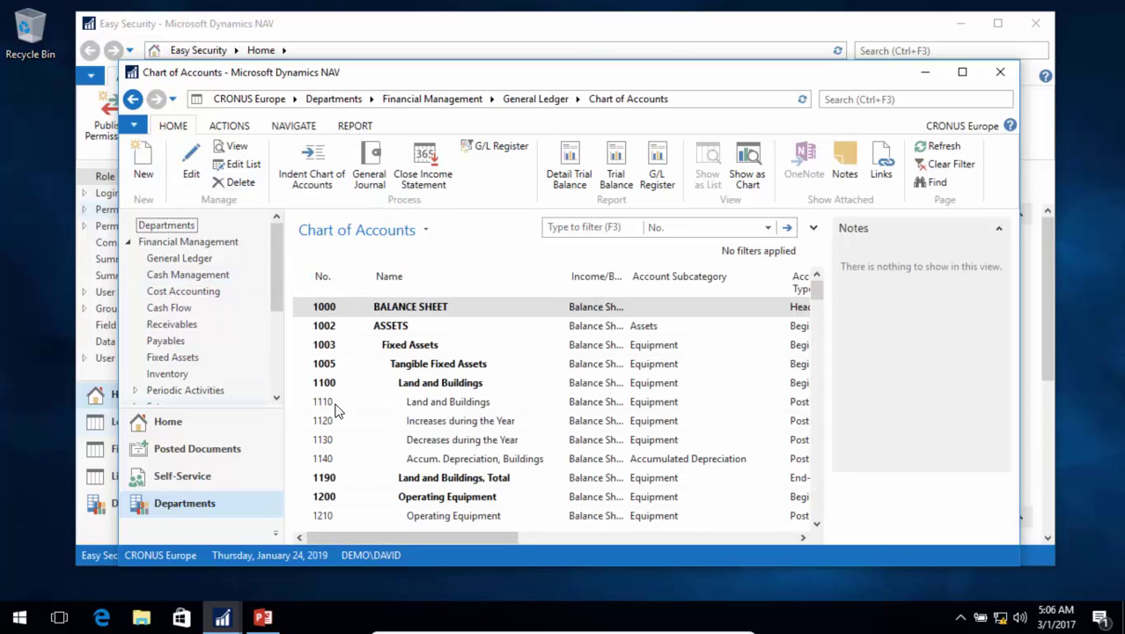
# Try to add G/L account 1105 as the restricted user and discard the unsaved account card
pyautogui.click(145, 164)
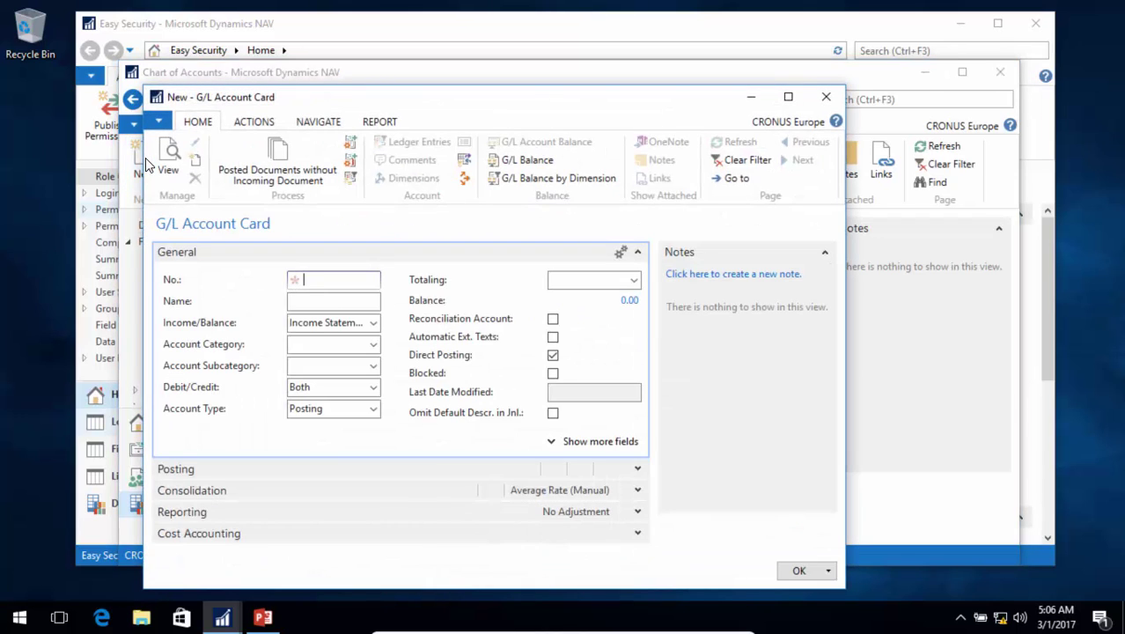
pyautogui.write('1105')
pyautogui.press('Tab')
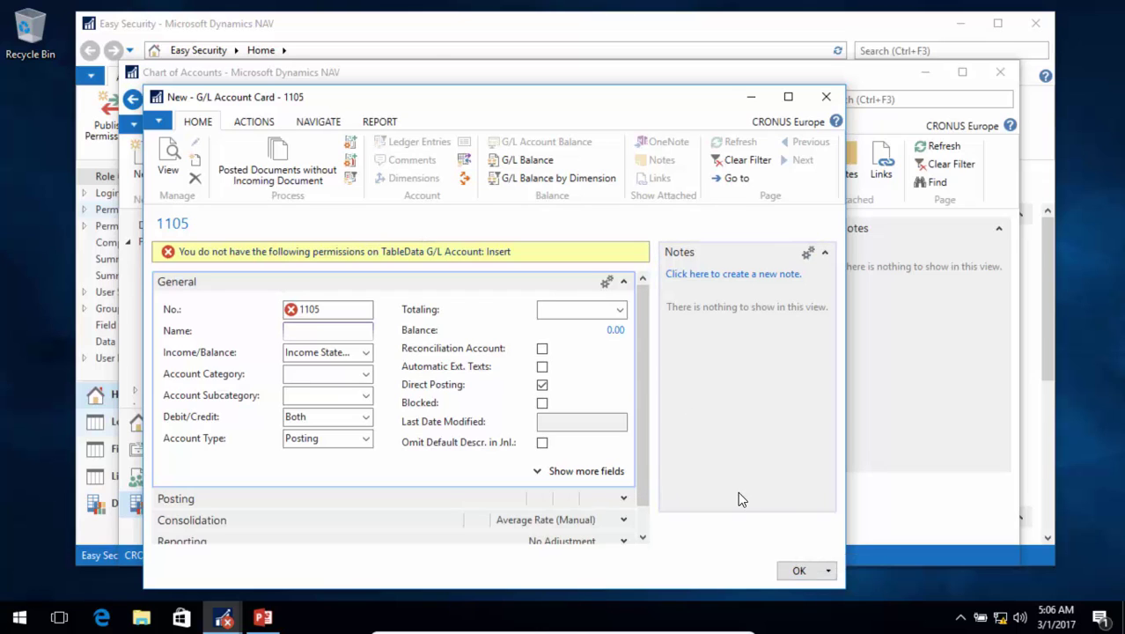
pyautogui.click(820, 97)
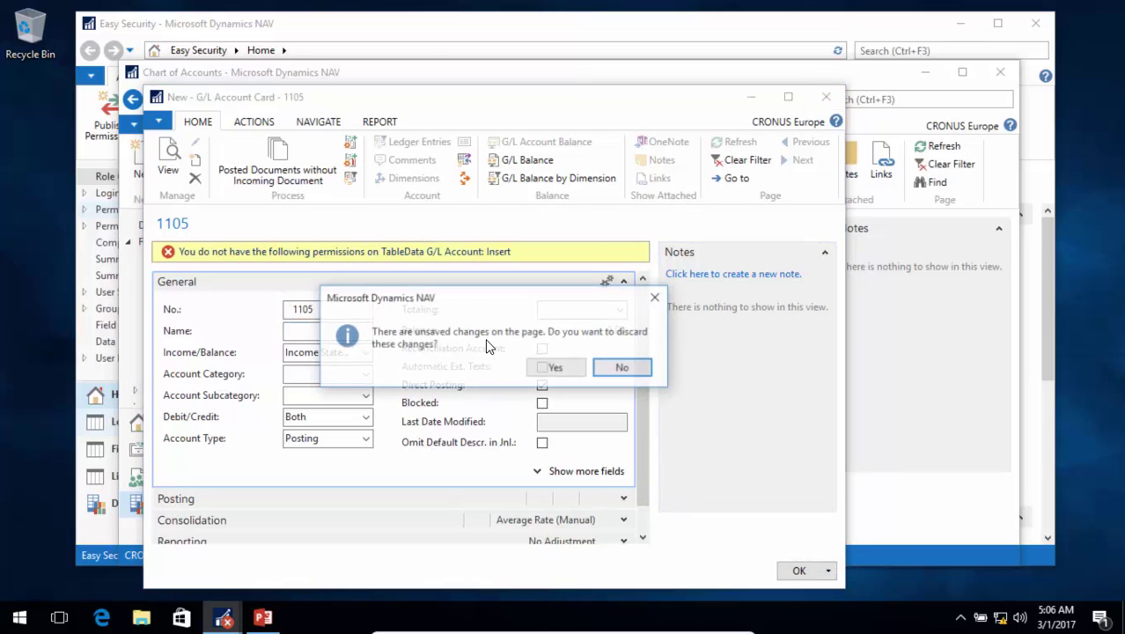
pyautogui.click(553, 366)
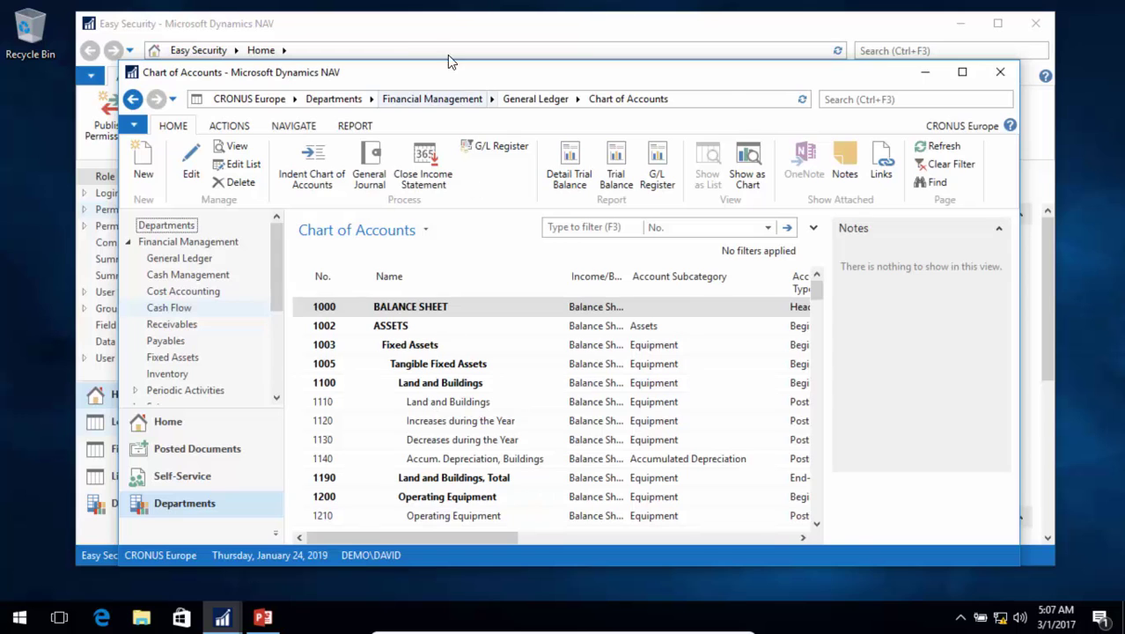
# Switch to the Easy Security client and create a permission set with the ID ADD GL ACCOUNT
pyautogui.click(431, 29)
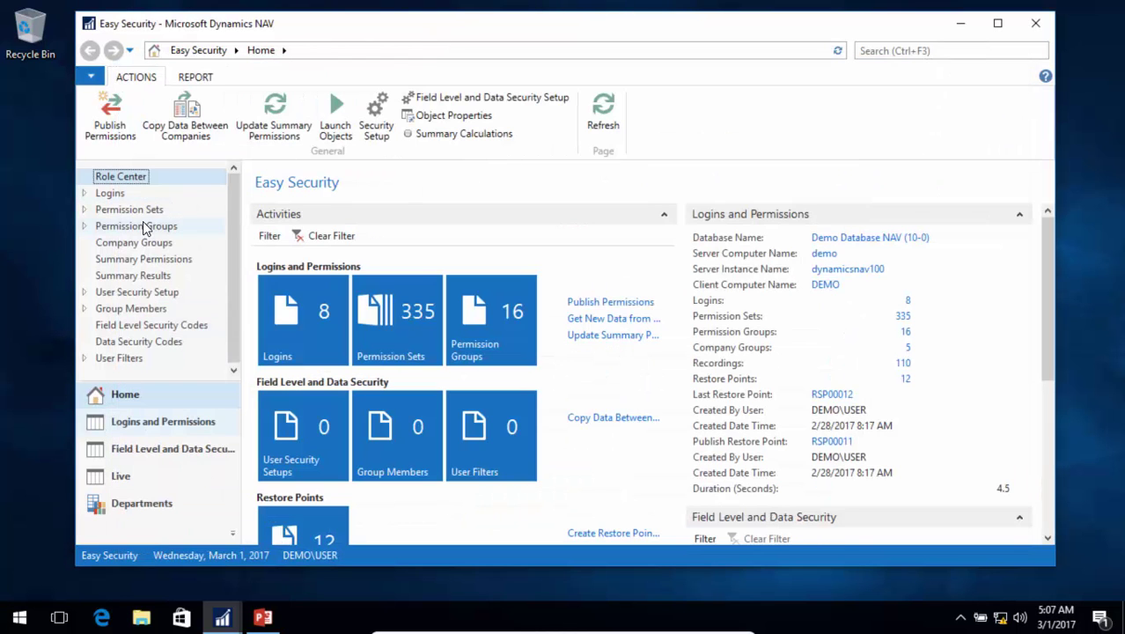
pyautogui.click(129, 209)
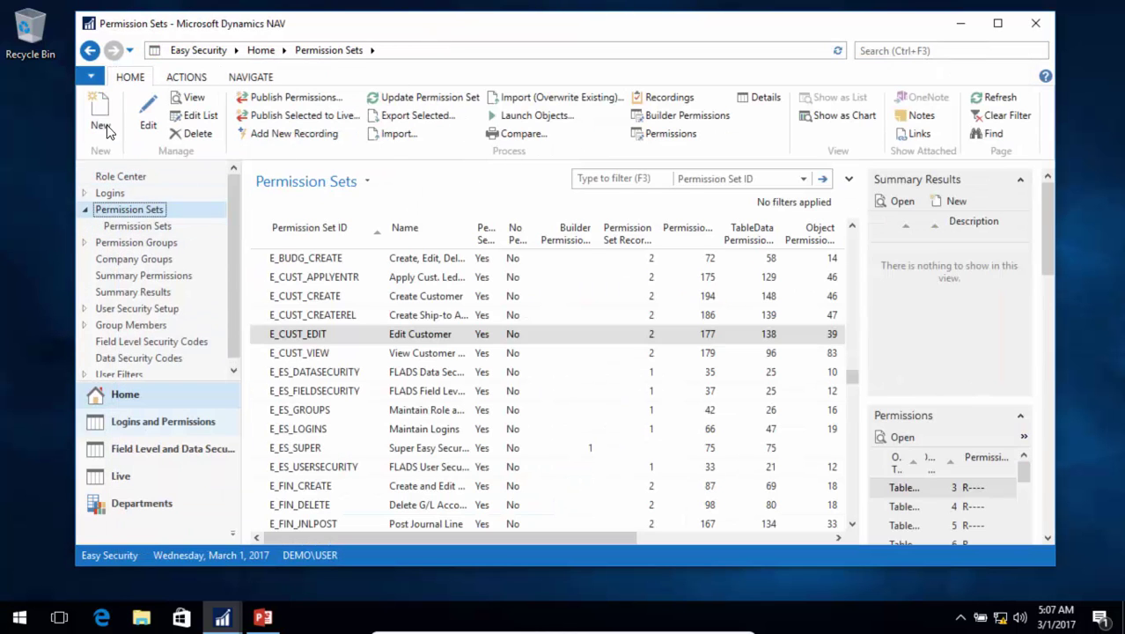
pyautogui.click(99, 122)
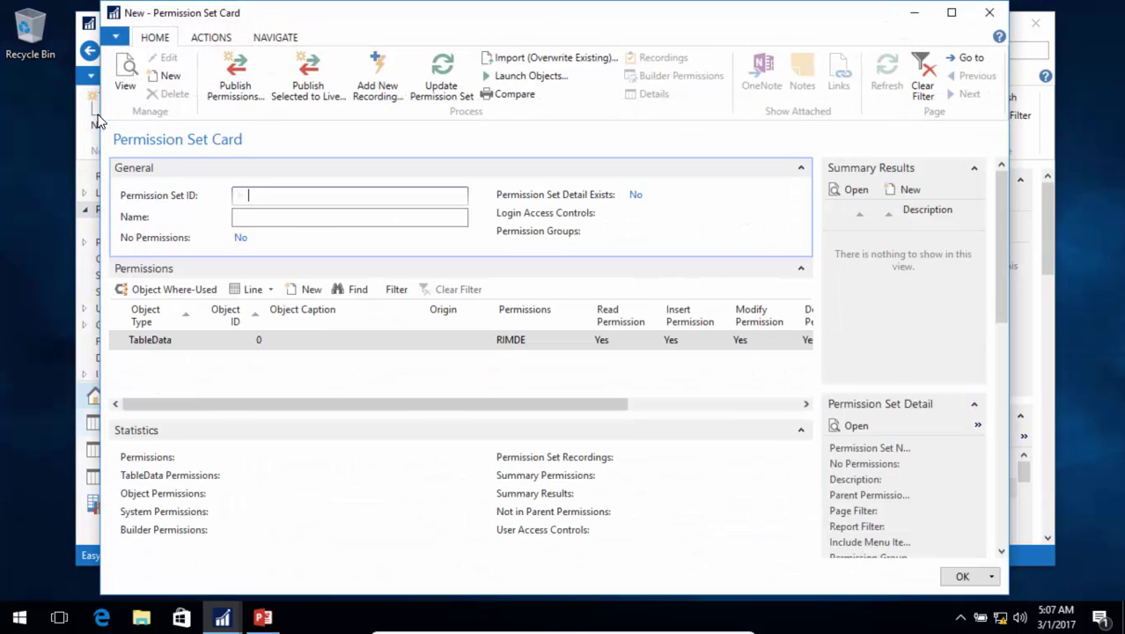
pyautogui.write('add gl account')
pyautogui.press('Tab')
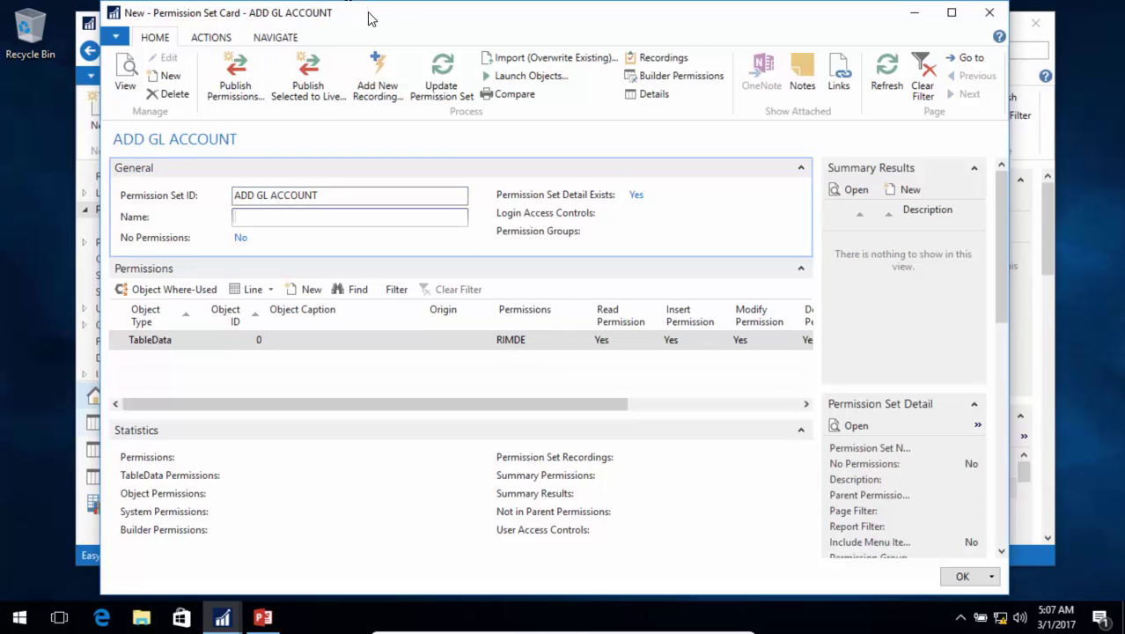
# Create a new recording described as "Add G/L Account" from the permission set's recordings
pyautogui.click(660, 58)
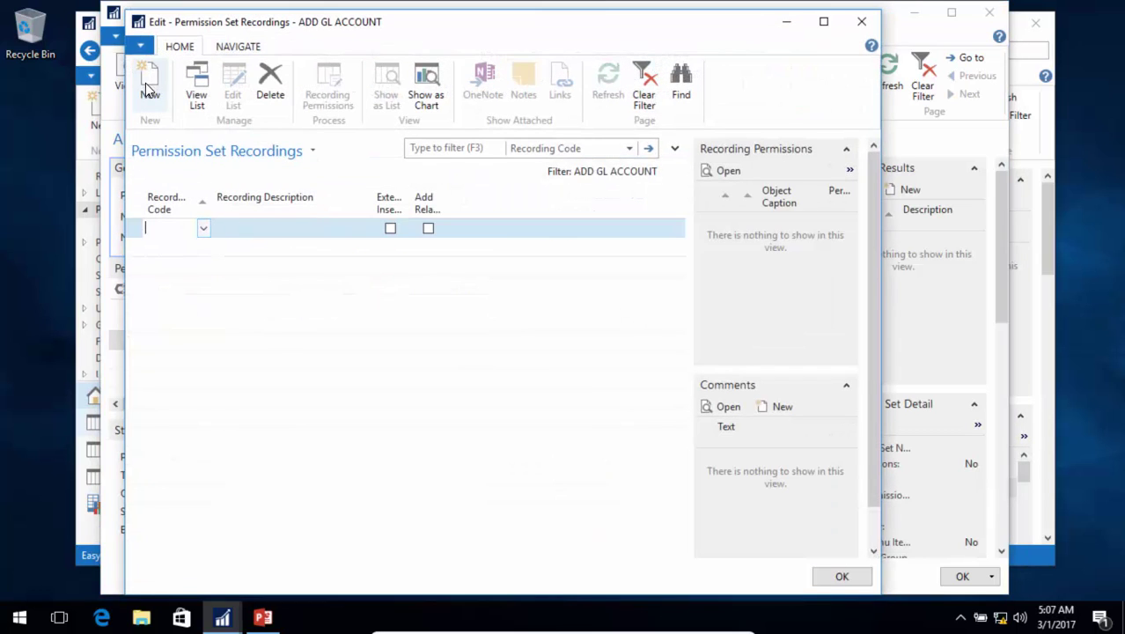
pyautogui.click(202, 228)
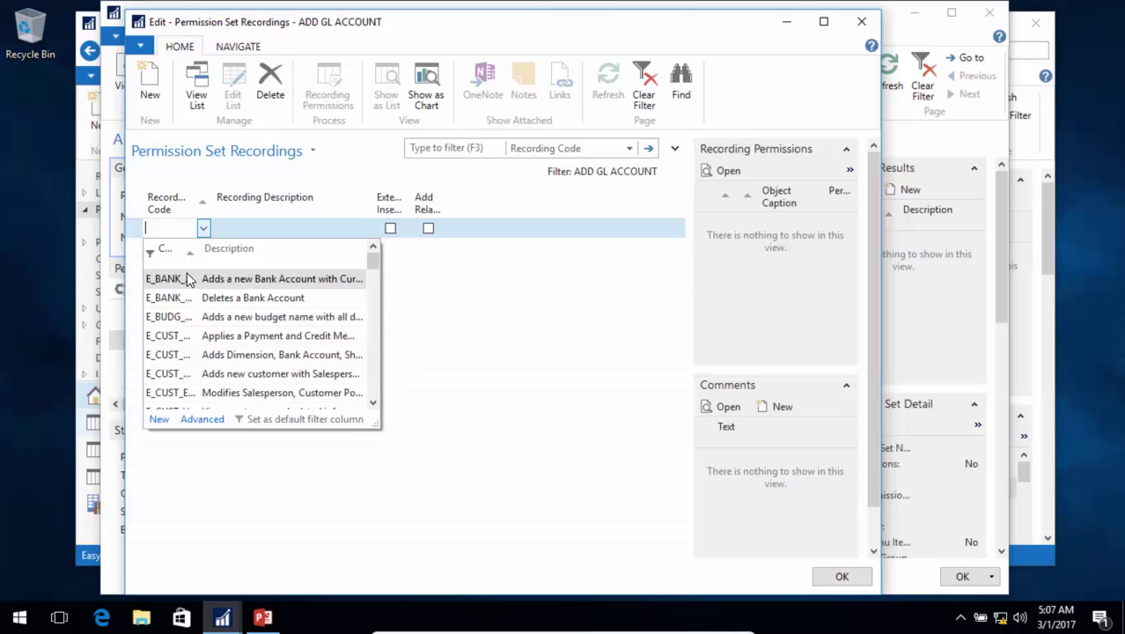
pyautogui.click(160, 420)
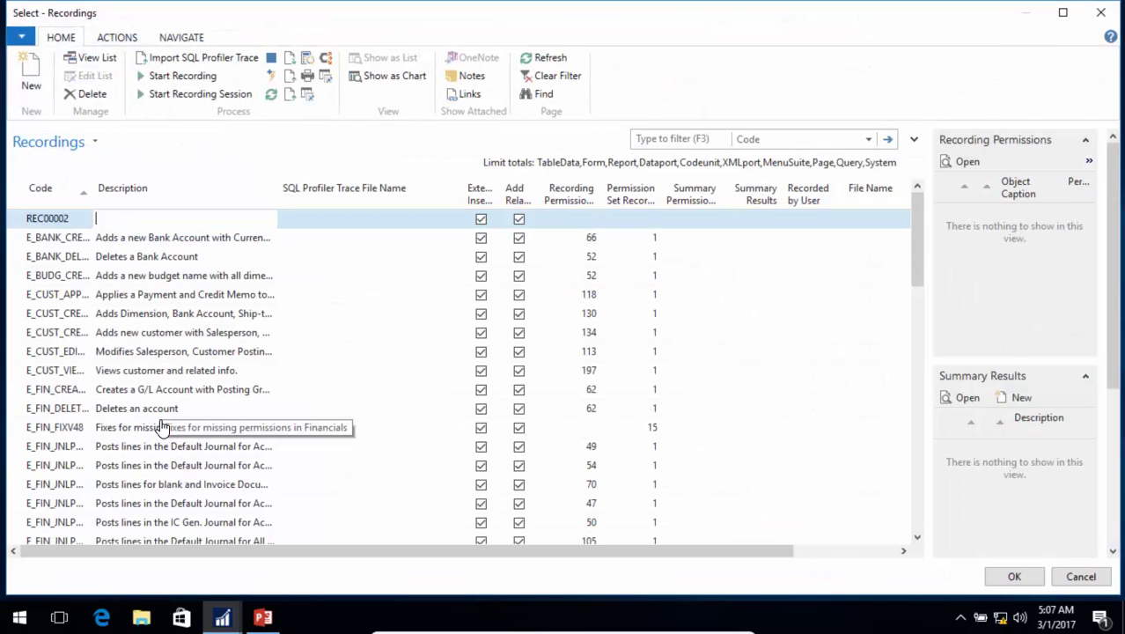
pyautogui.write('Add G/L Account')
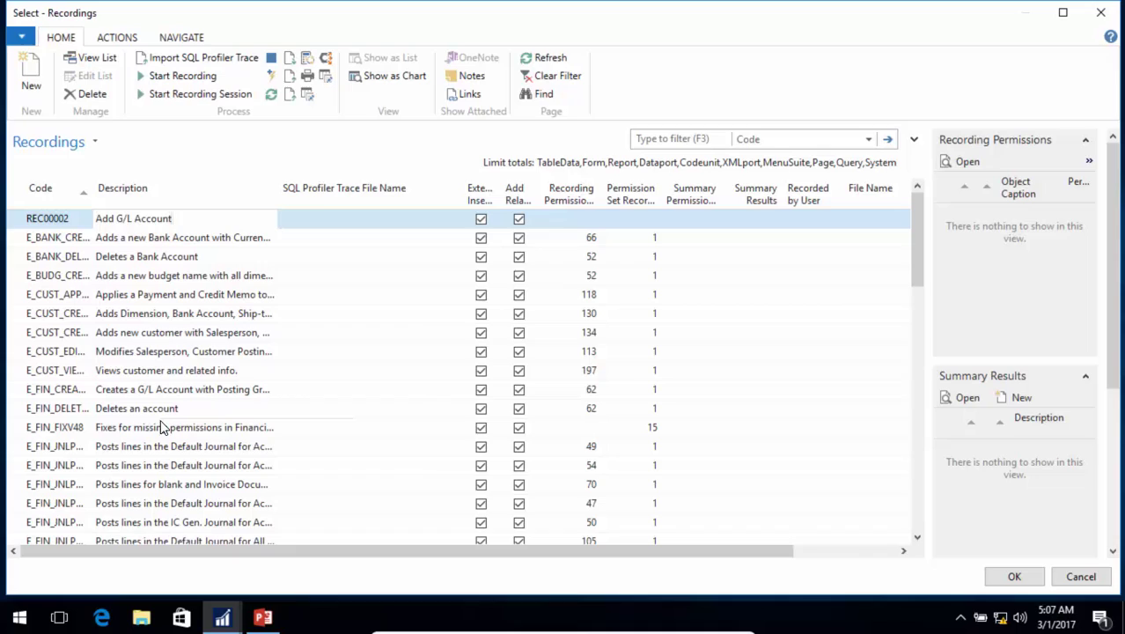
pyautogui.press('Tab')
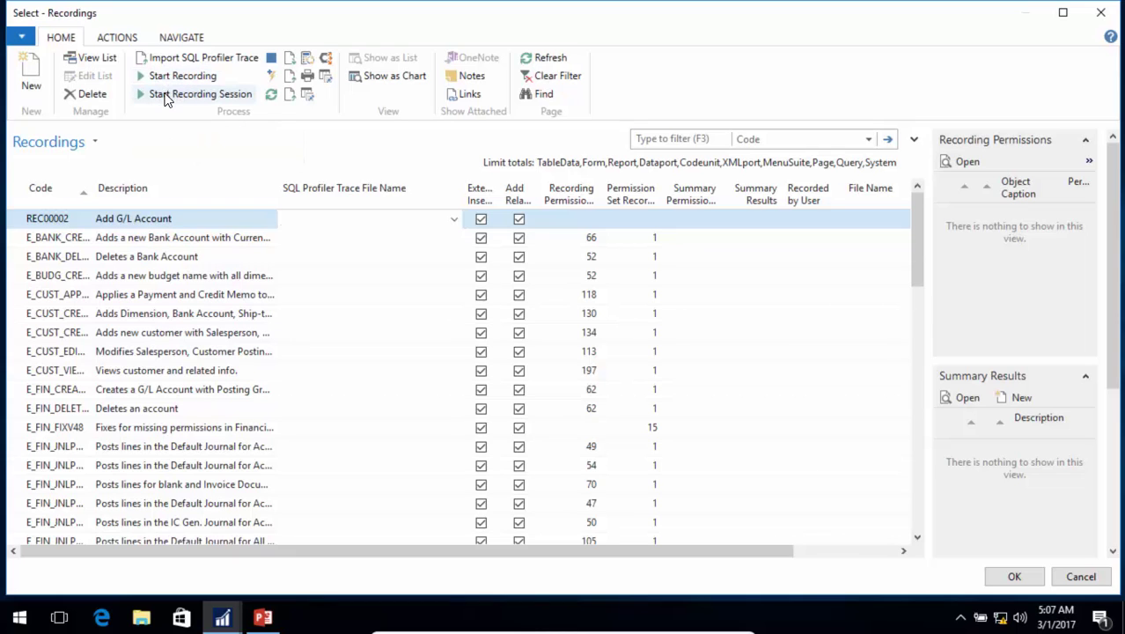
# Start a recording session on the restricted user's live session, temporarily adding SUPER permissions
pyautogui.click(165, 97)
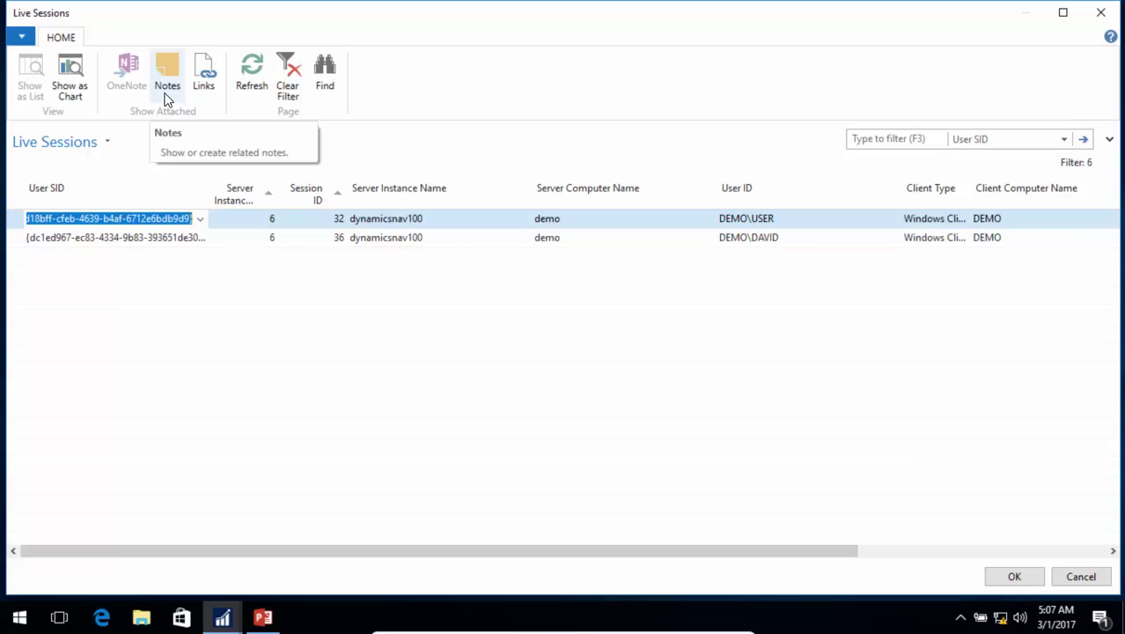
pyautogui.click(783, 245)
pyautogui.click(1014, 577)
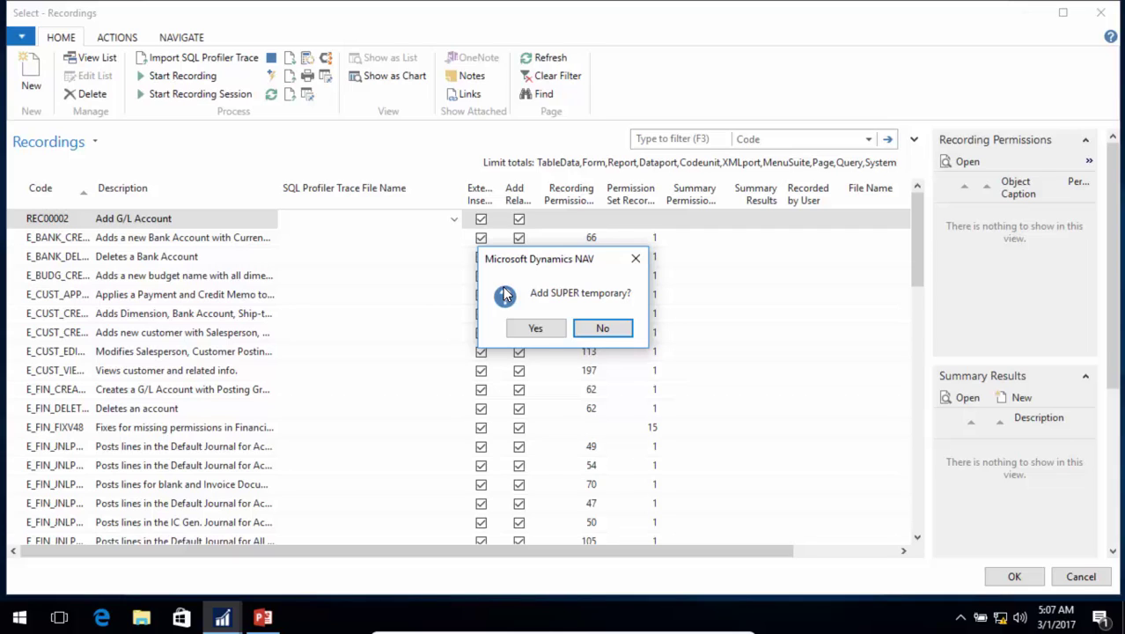
pyautogui.click(544, 332)
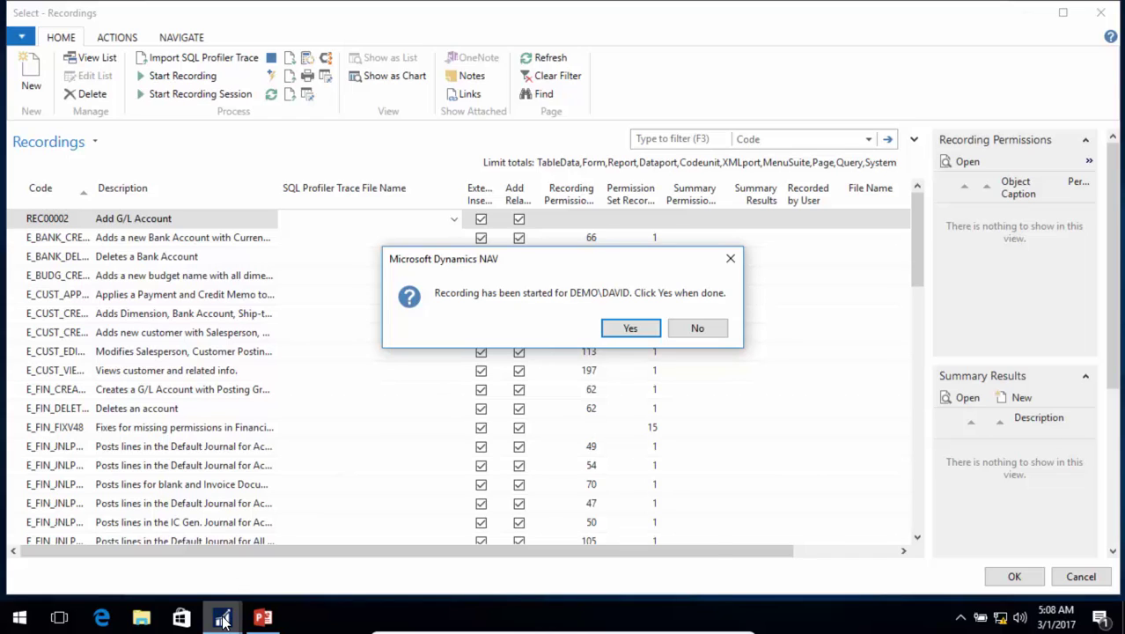
# In the restricted user's client, create G/L account 1105 named "My Account" and indent the chart of accounts
pyautogui.moveTo(224, 619)
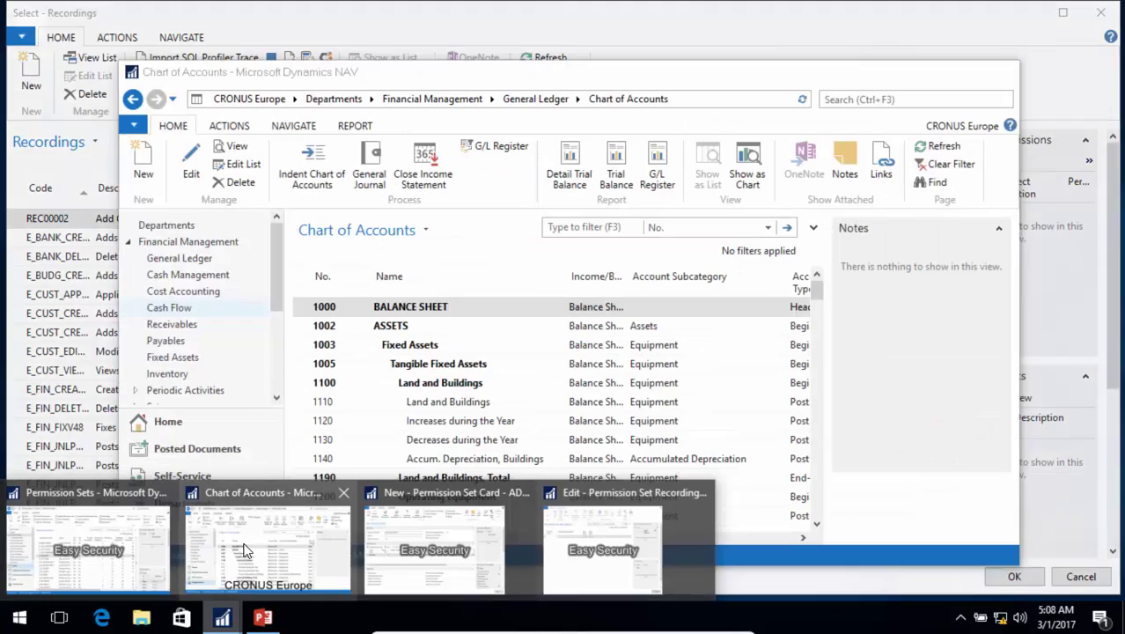
pyautogui.click(244, 550)
pyautogui.click(144, 164)
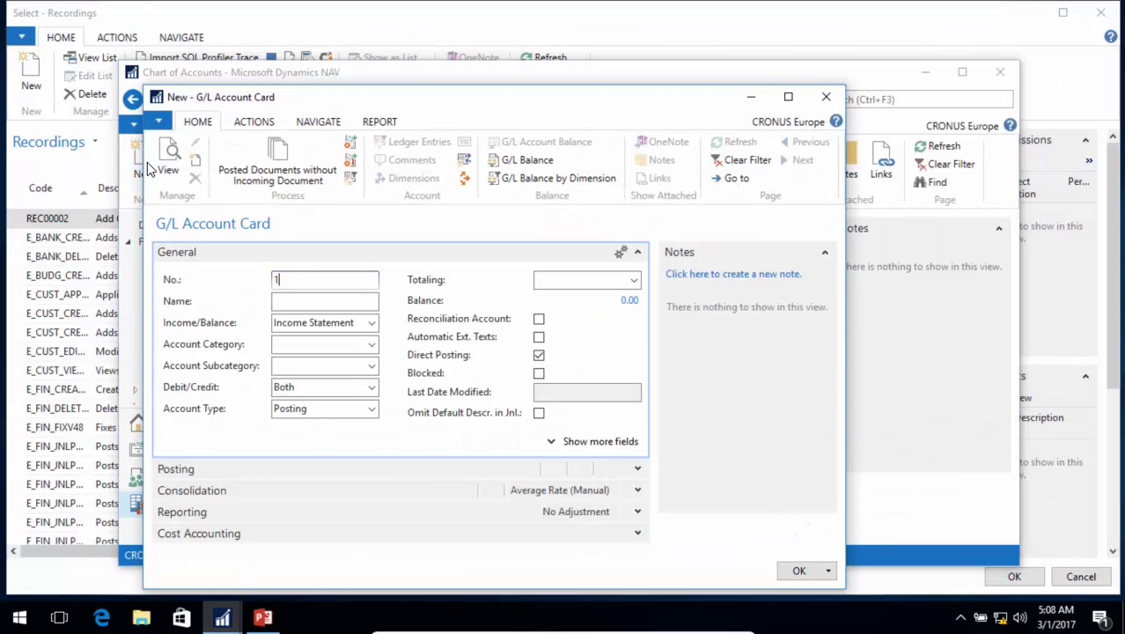
pyautogui.write('1105')
pyautogui.press('Tab')
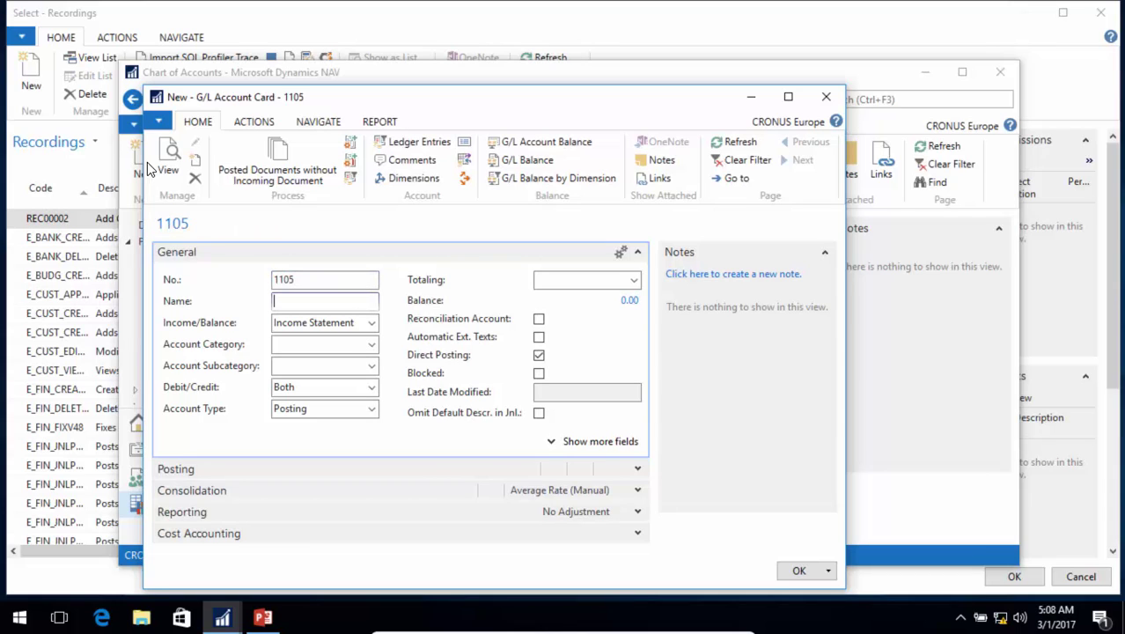
pyautogui.write('My Account')
pyautogui.press('Tab')
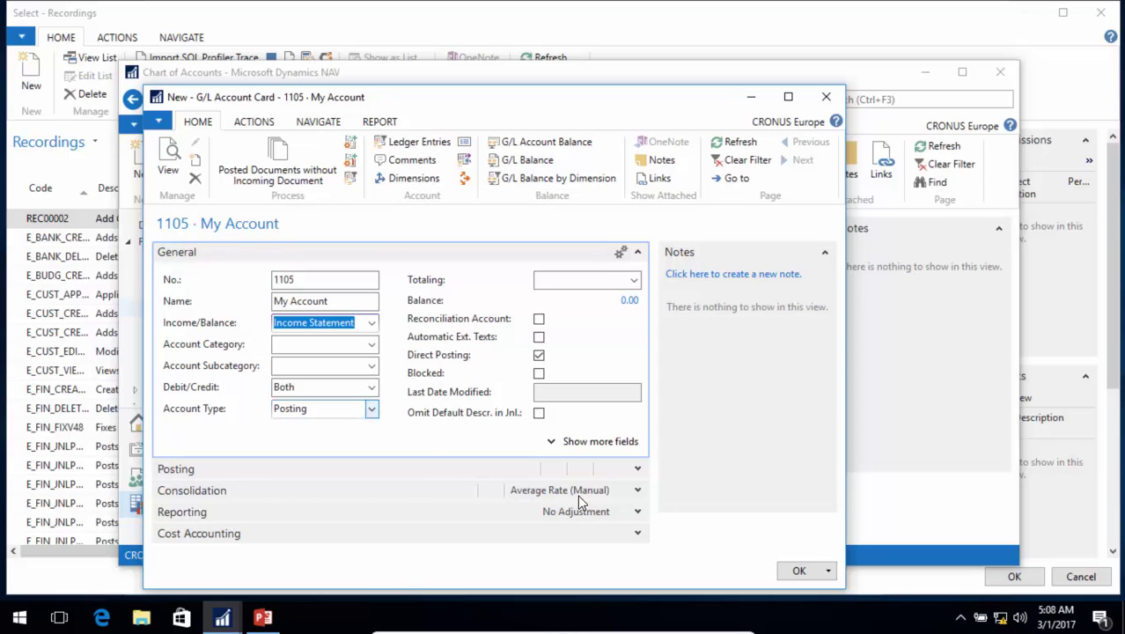
pyautogui.click(797, 568)
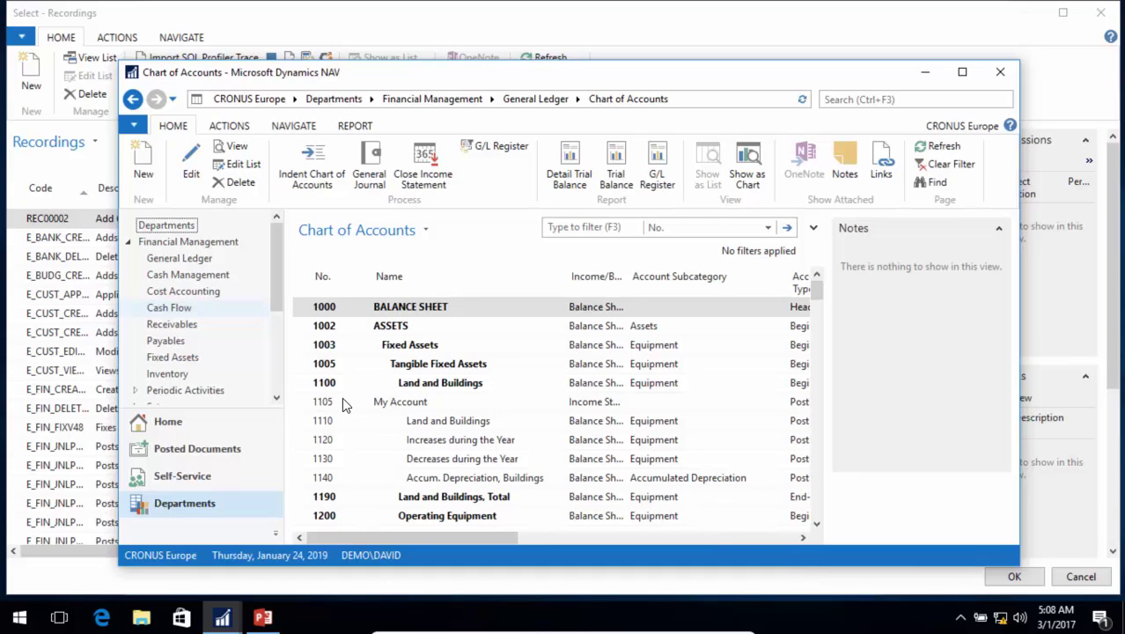
pyautogui.click(319, 170)
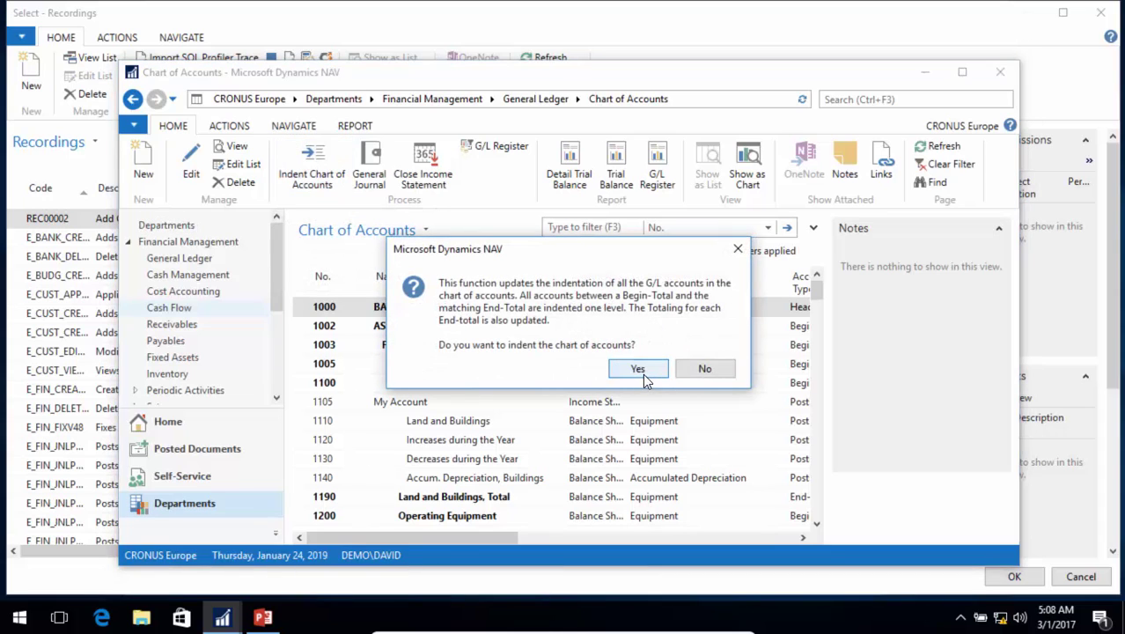
pyautogui.click(641, 373)
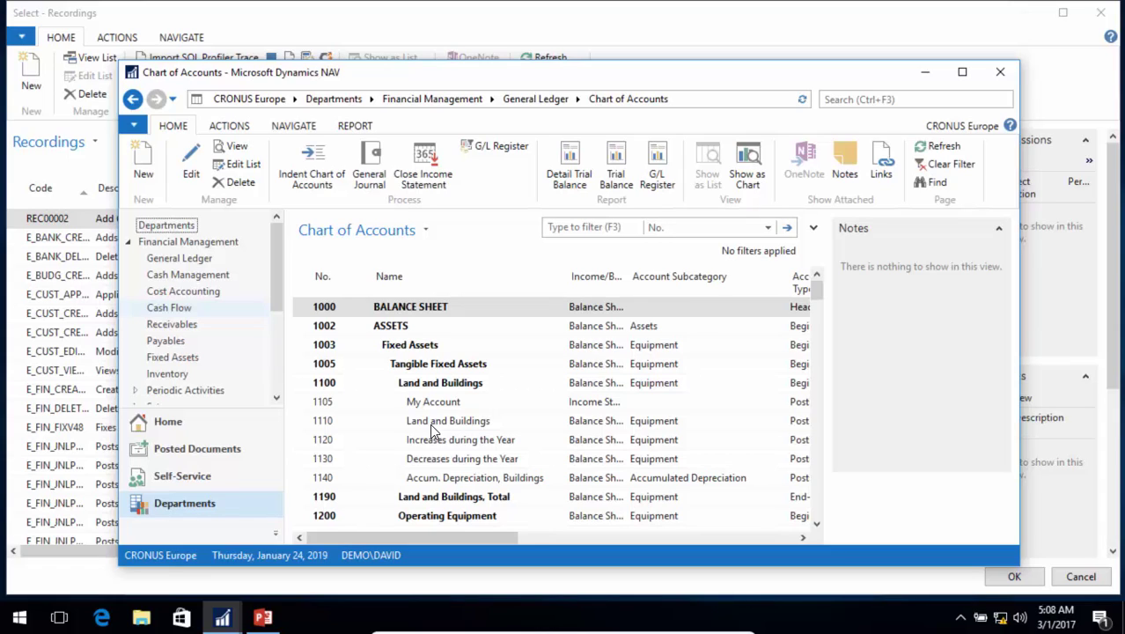
# Finish the recording session and review the permissions captured by the Add G/L Account recording
pyautogui.click(925, 72)
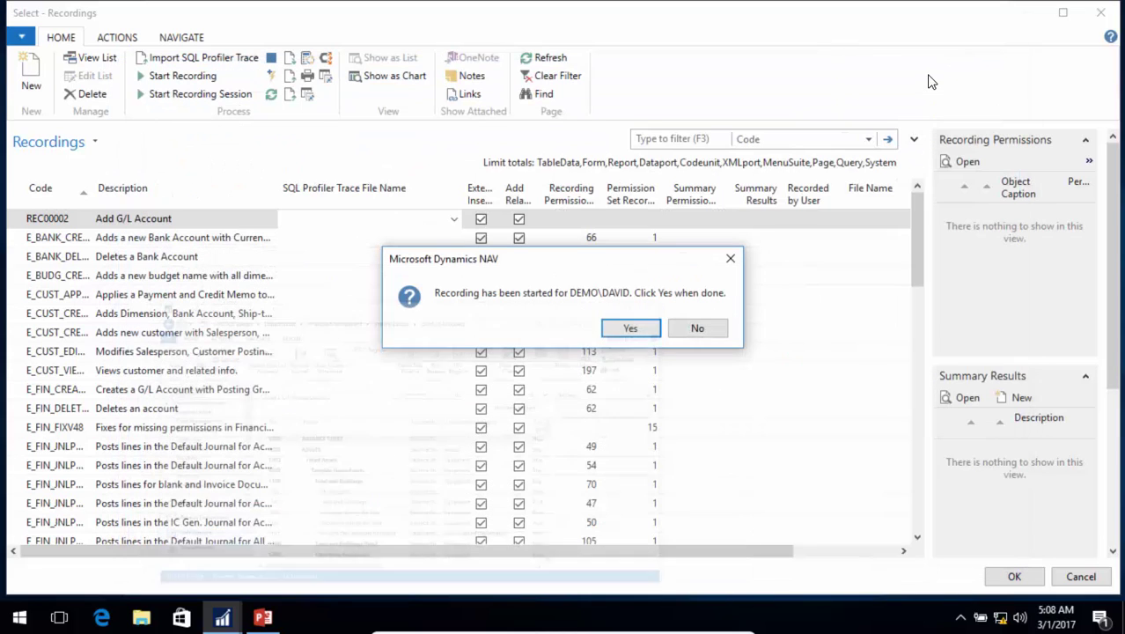
pyautogui.click(627, 329)
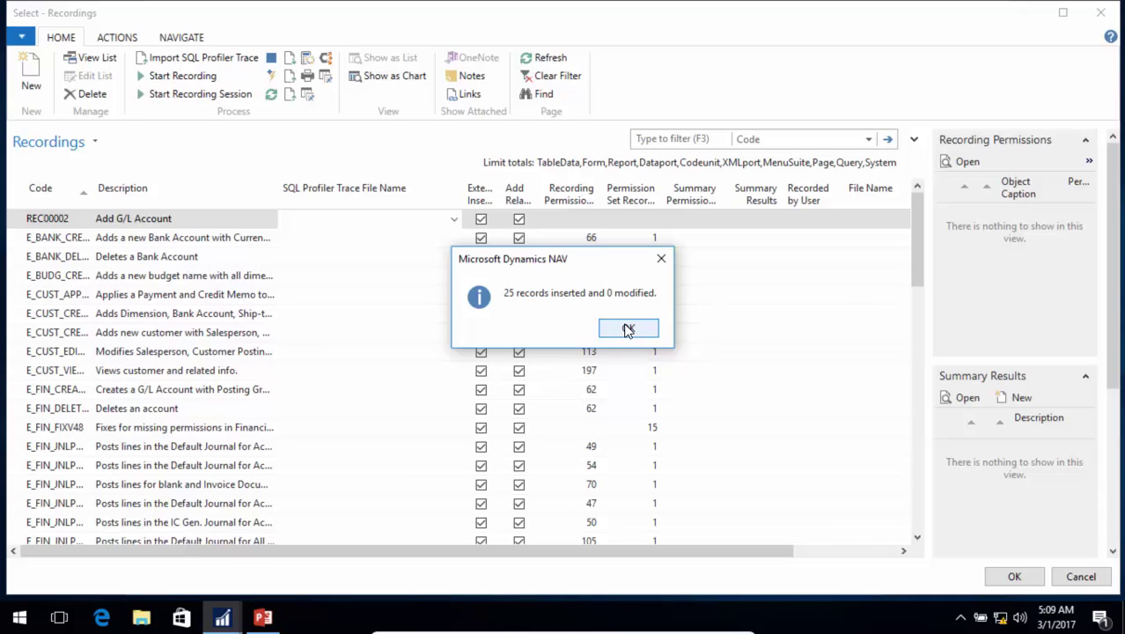
pyautogui.click(628, 330)
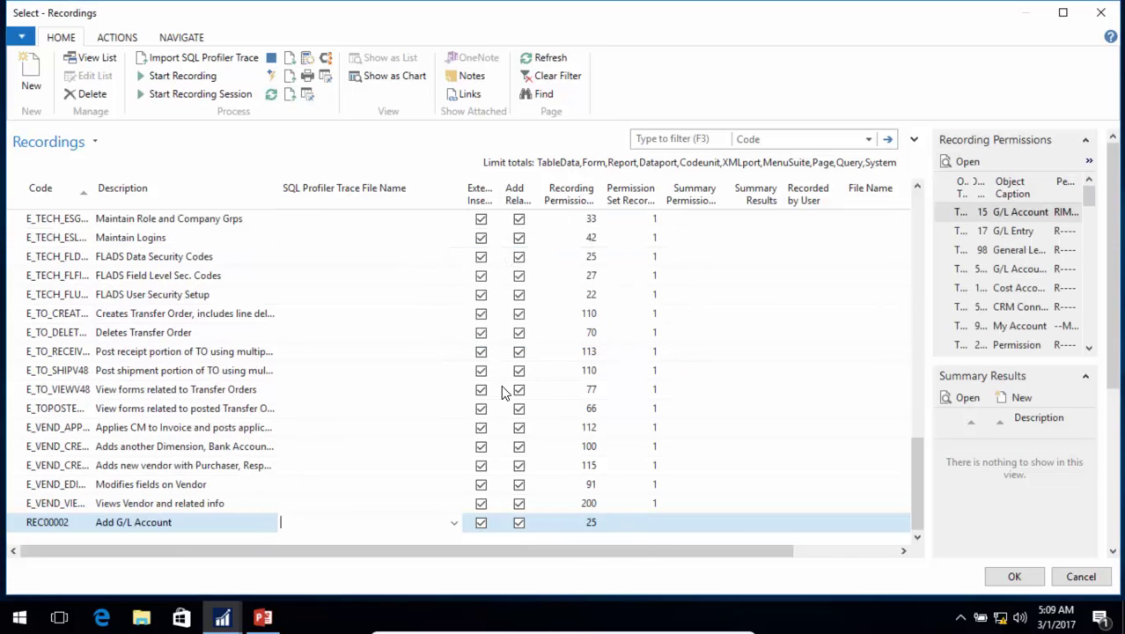
pyautogui.click(592, 525)
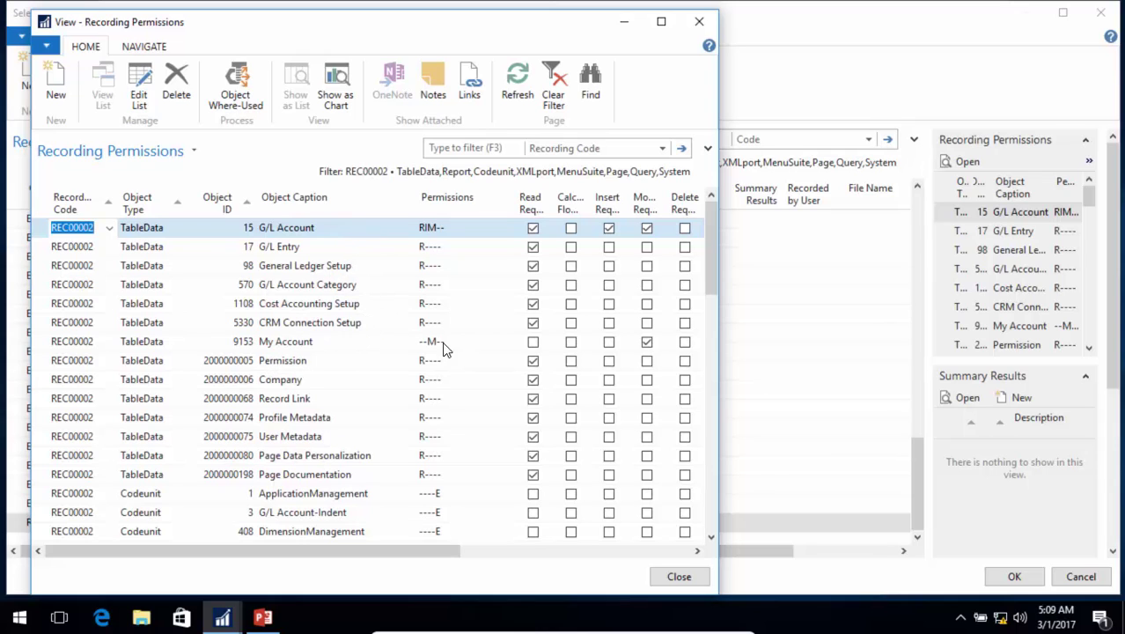
pyautogui.scroll(-3, 324, 392)
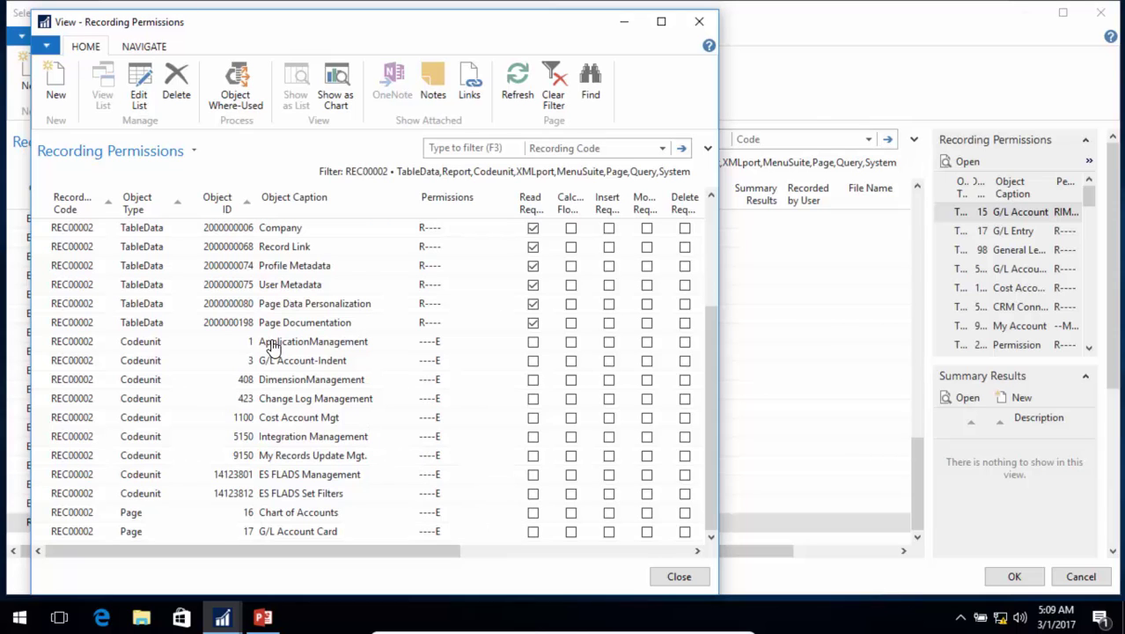
# Select the Add G/L Account recording REC00002 for the ADD GL ACCOUNT permission set and return to its card
pyautogui.click(692, 576)
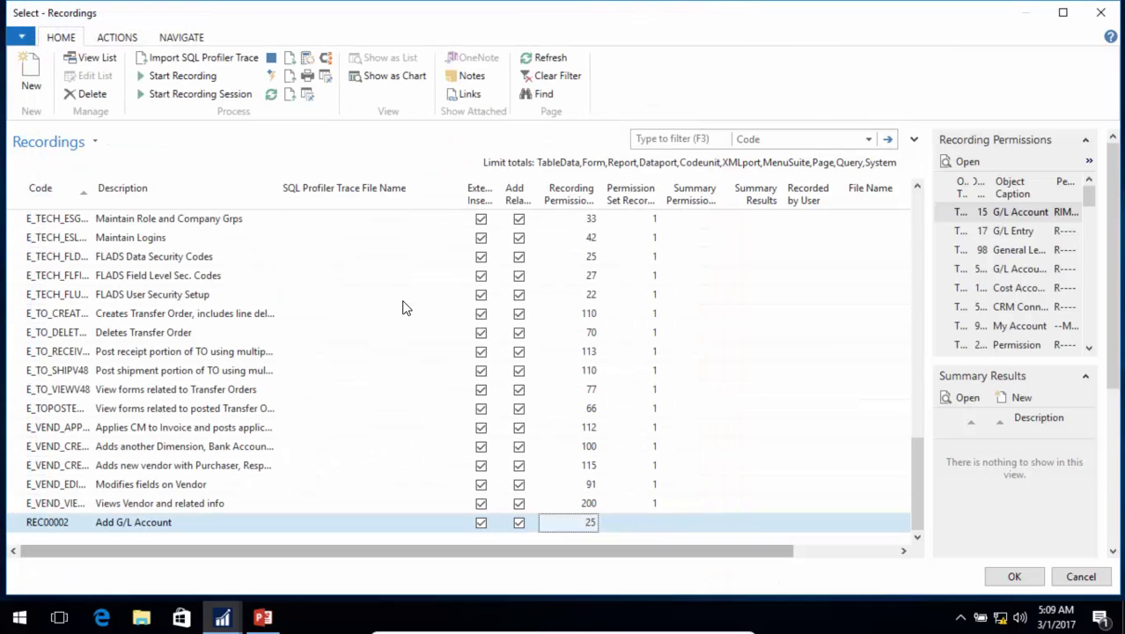
pyautogui.click(1026, 579)
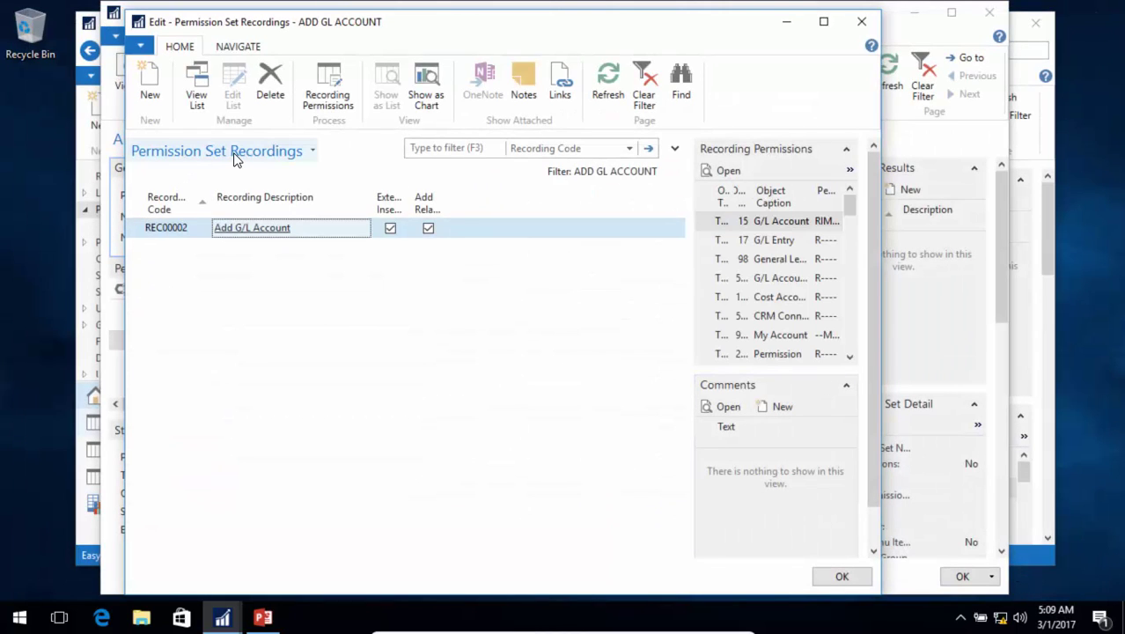
pyautogui.press('Escape')
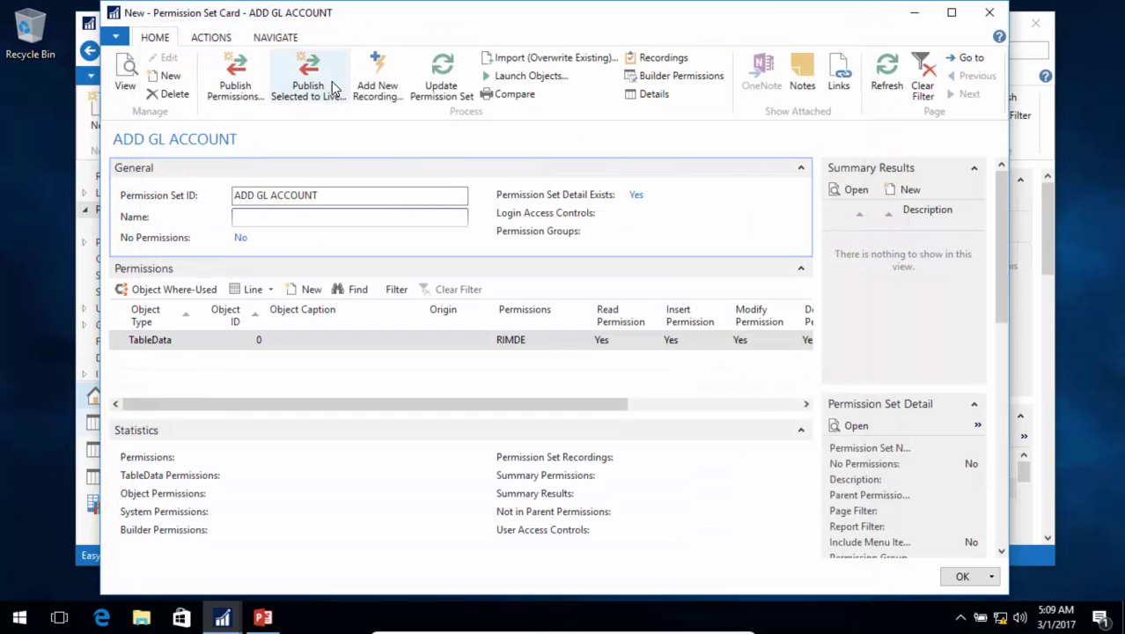
# Update the ADD GL ACCOUNT permission set from its recording, then review the inserted permissions and their origins before closing the card
pyautogui.click(445, 86)
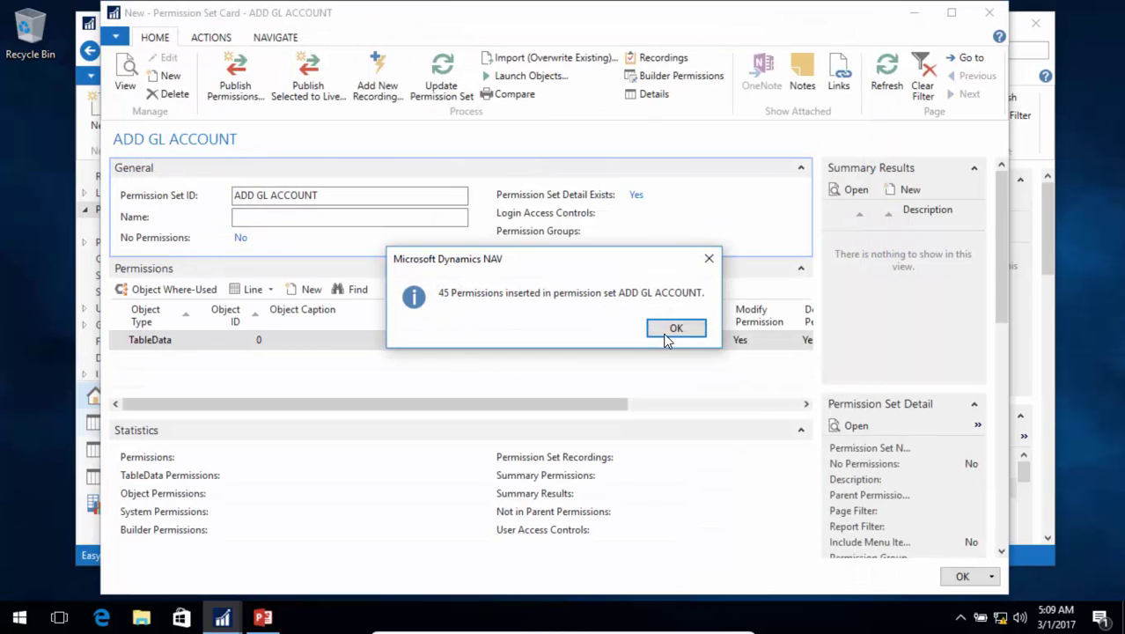
pyautogui.click(674, 332)
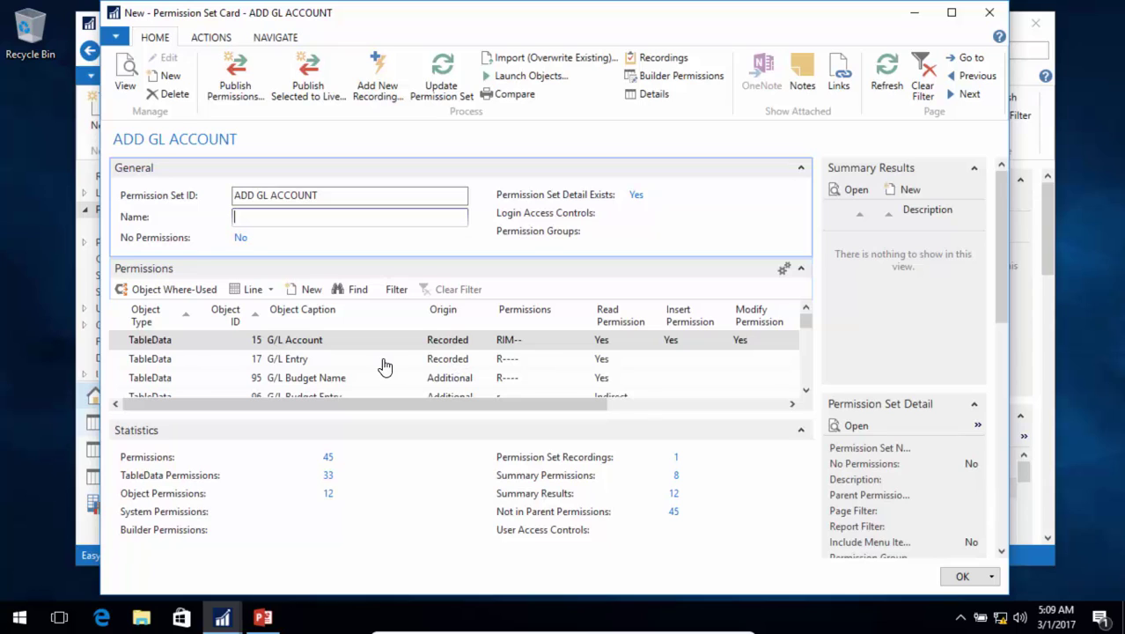
pyautogui.scroll(-1, 388, 365)
pyautogui.scroll(-4, 448, 375)
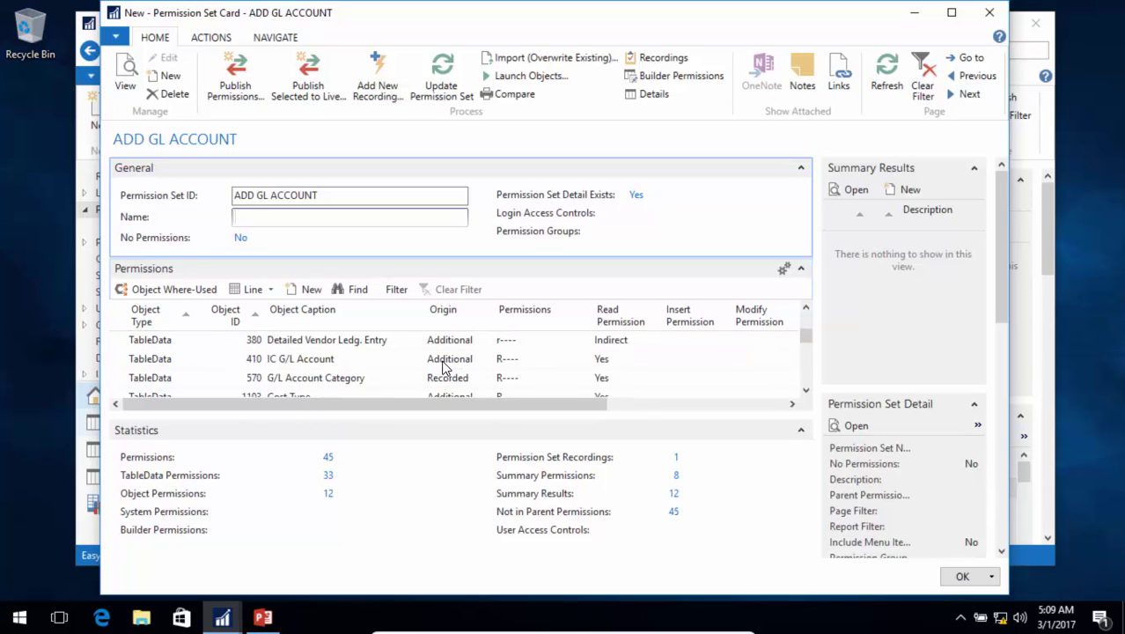
pyautogui.scroll(8, 449, 370)
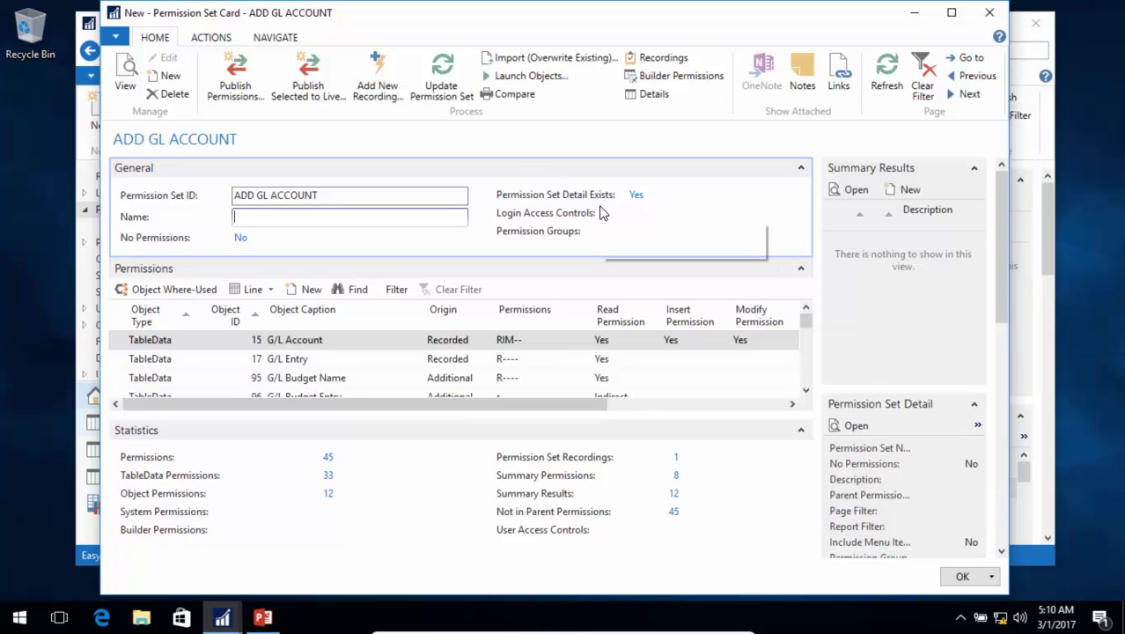
pyautogui.press('Escape')
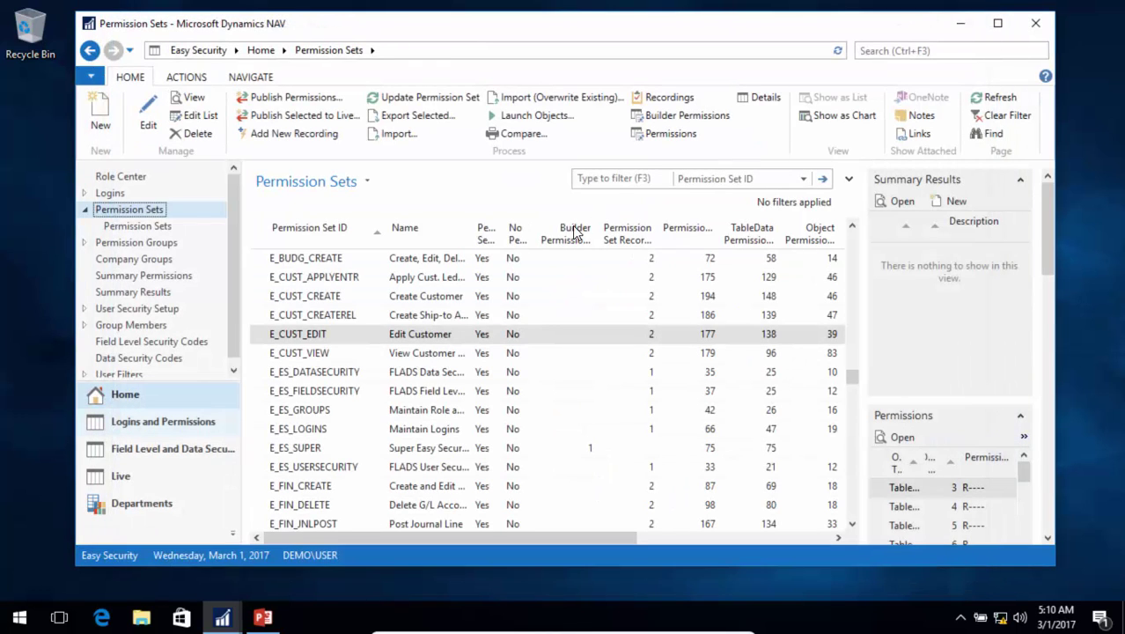